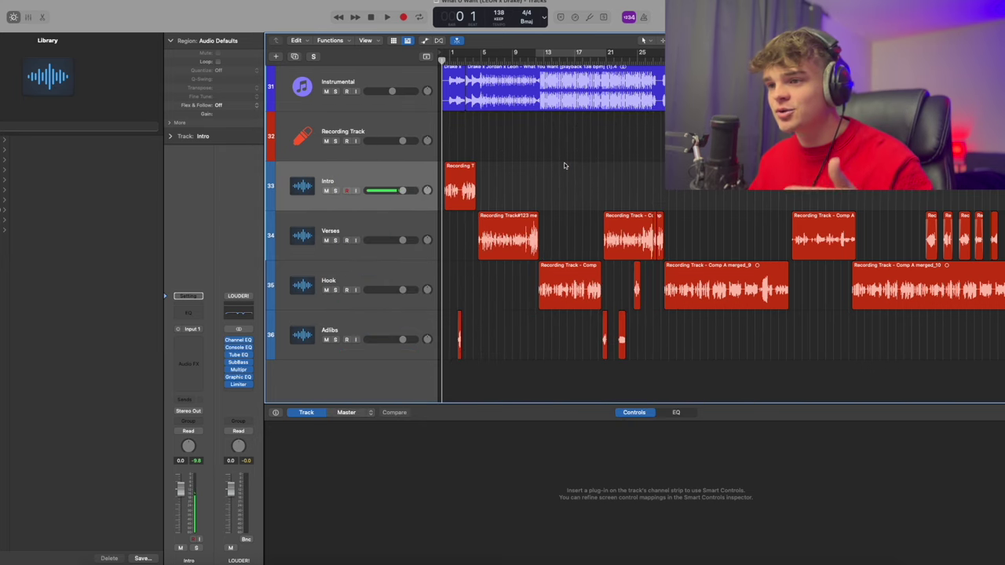
Step: Zoom in and cycle bars 1–4 over the Intro vocal, then play them once
key(super+Right)
key(super+Right)
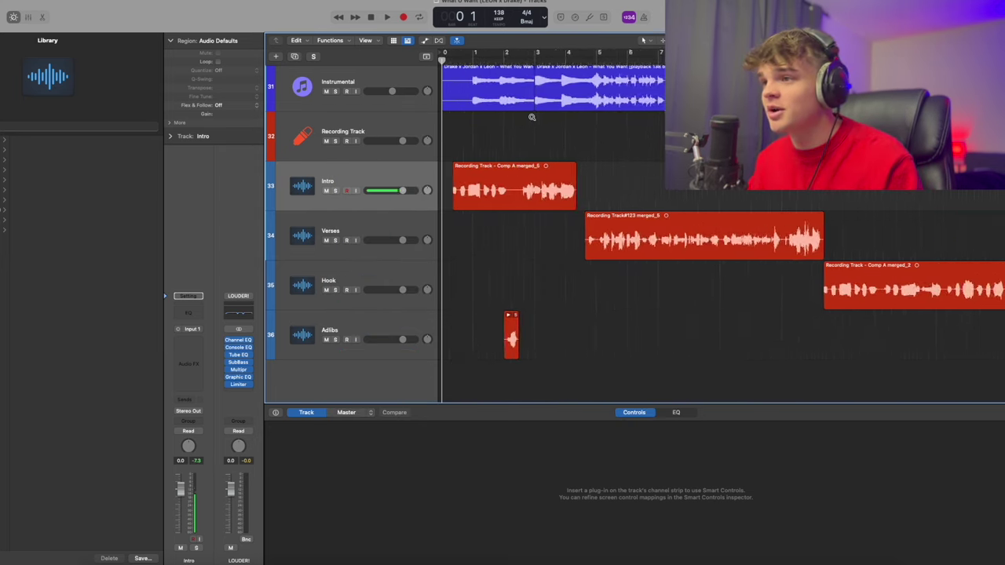
drag(624, 54, 455, 70)
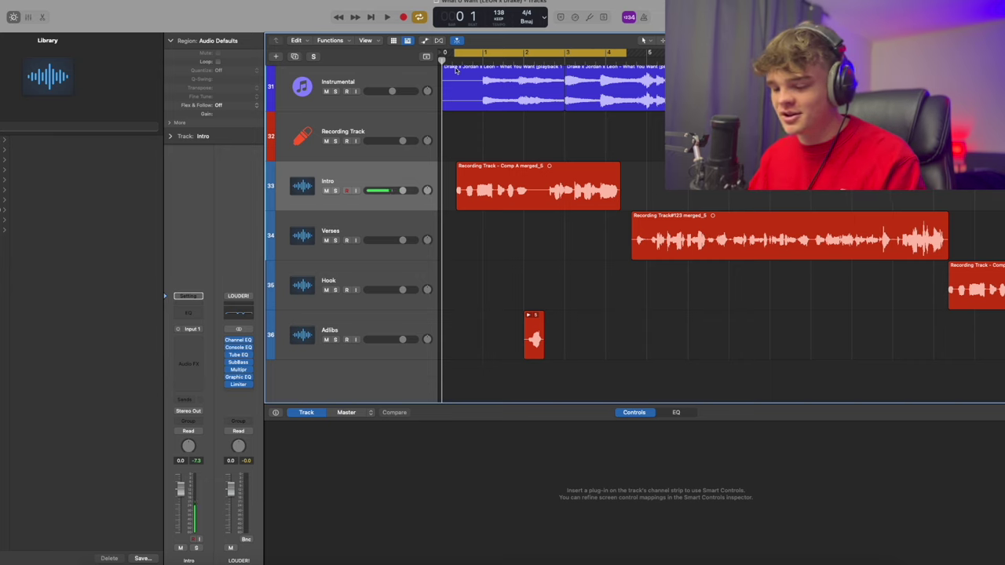
key(space)
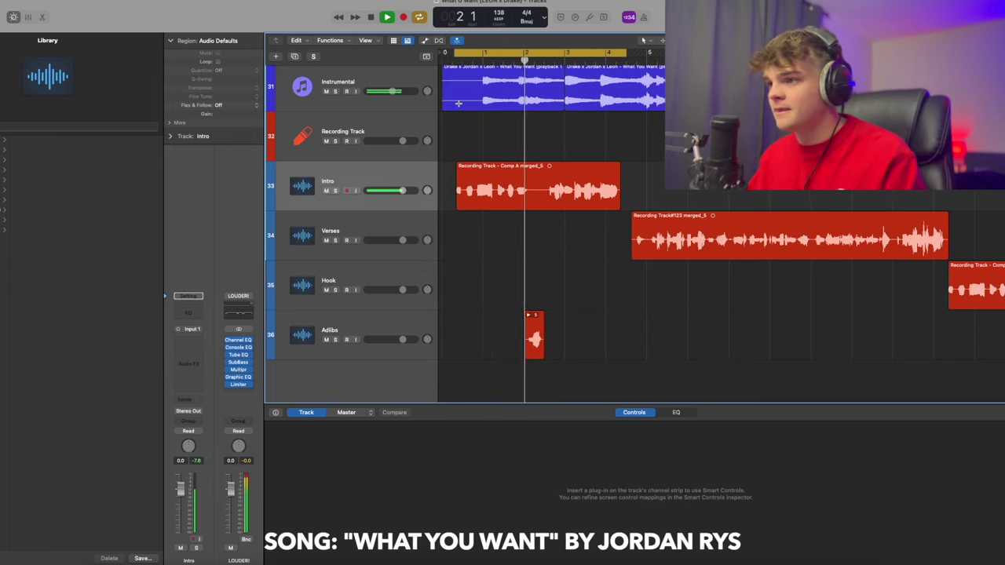
key(space)
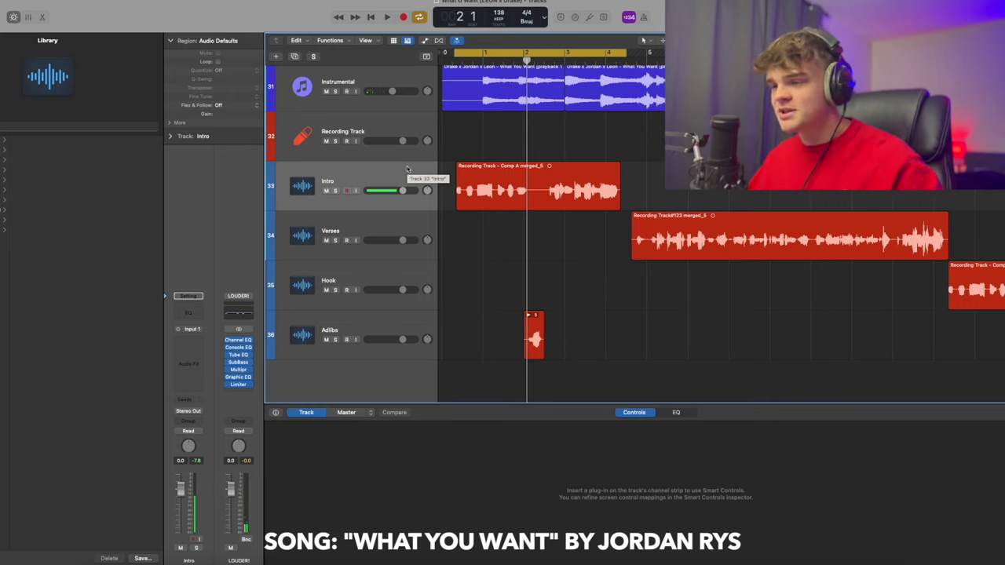
Step: Load Heaven Sent from Vocal Drip 2 > Logic > Bonus Vocal Presets onto the Intro track
click(26, 150)
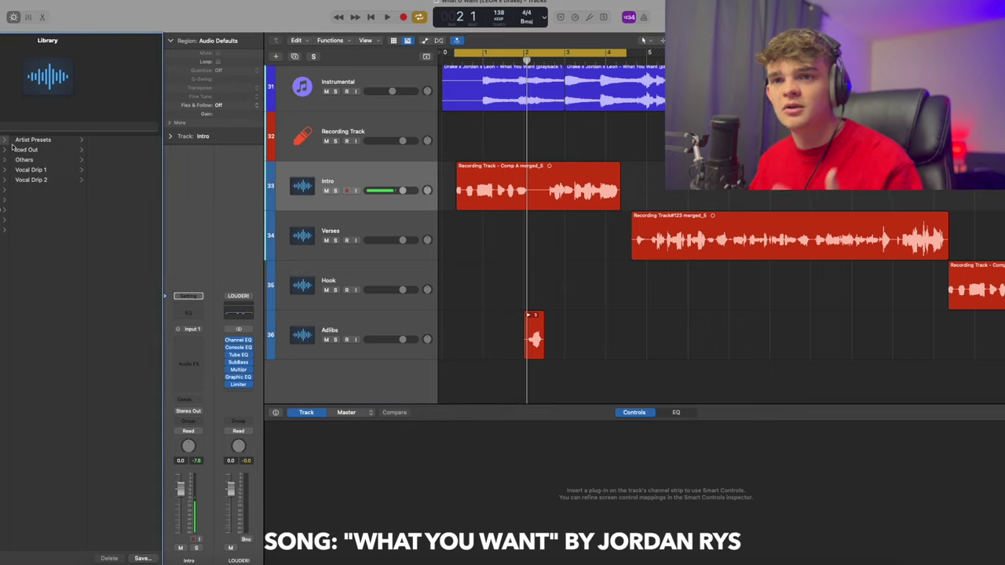
click(34, 182)
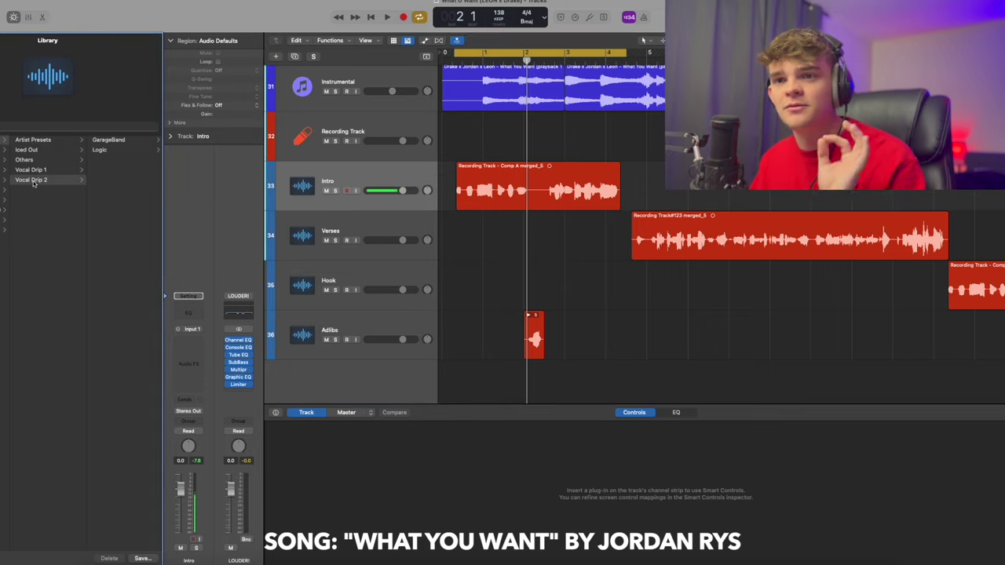
click(98, 150)
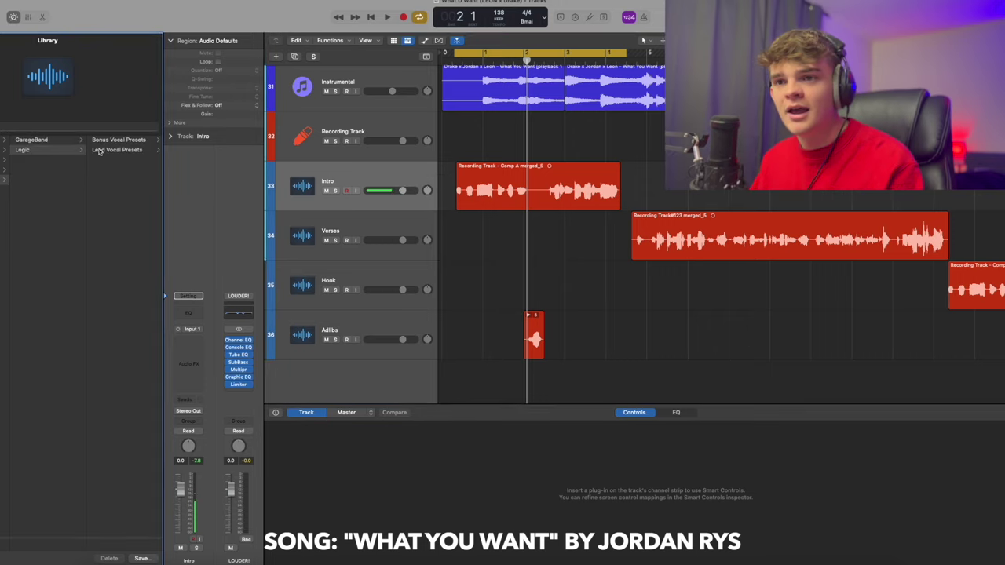
click(101, 142)
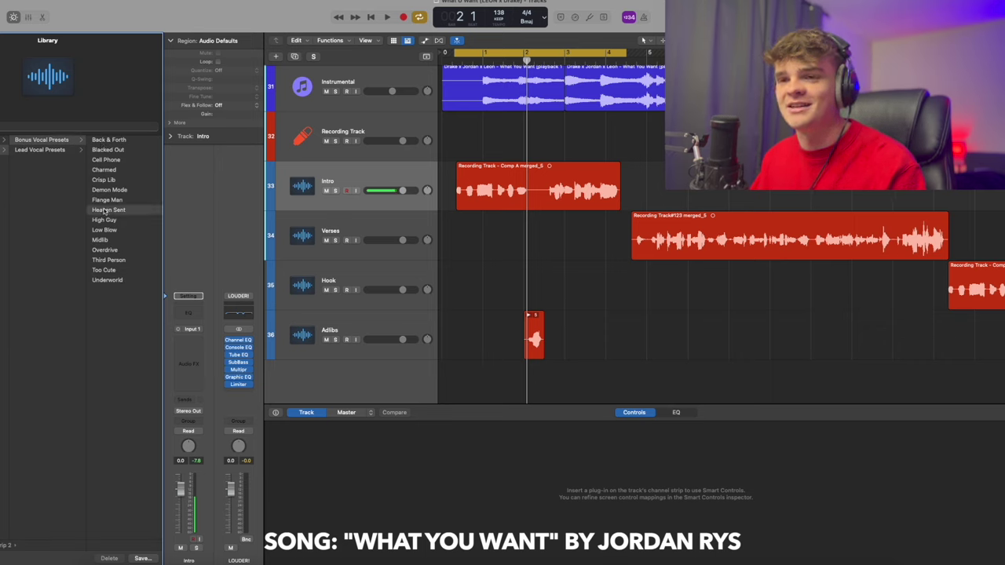
click(105, 211)
Step: Set the Intro's pitch correction root key to B
click(189, 318)
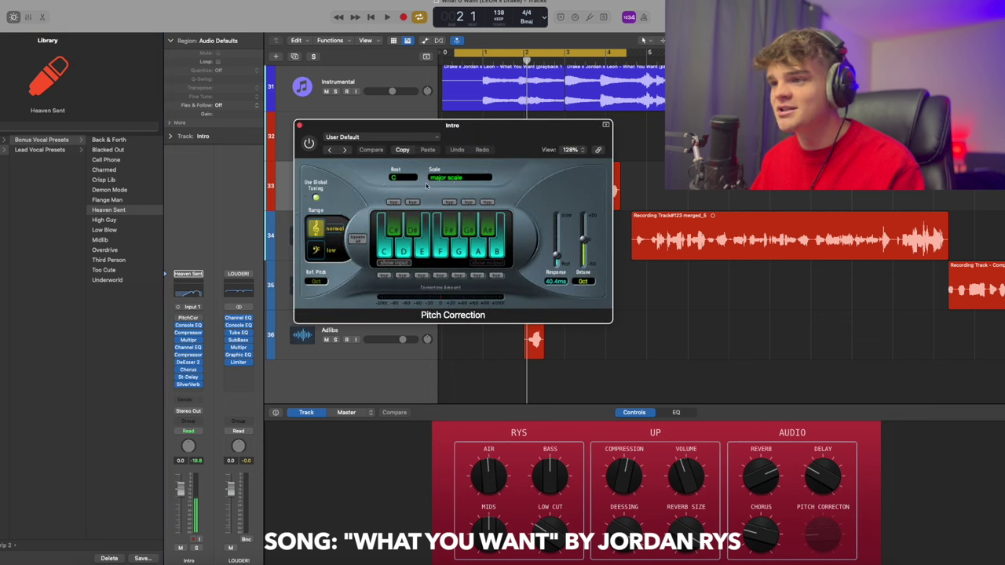
click(402, 178)
click(392, 284)
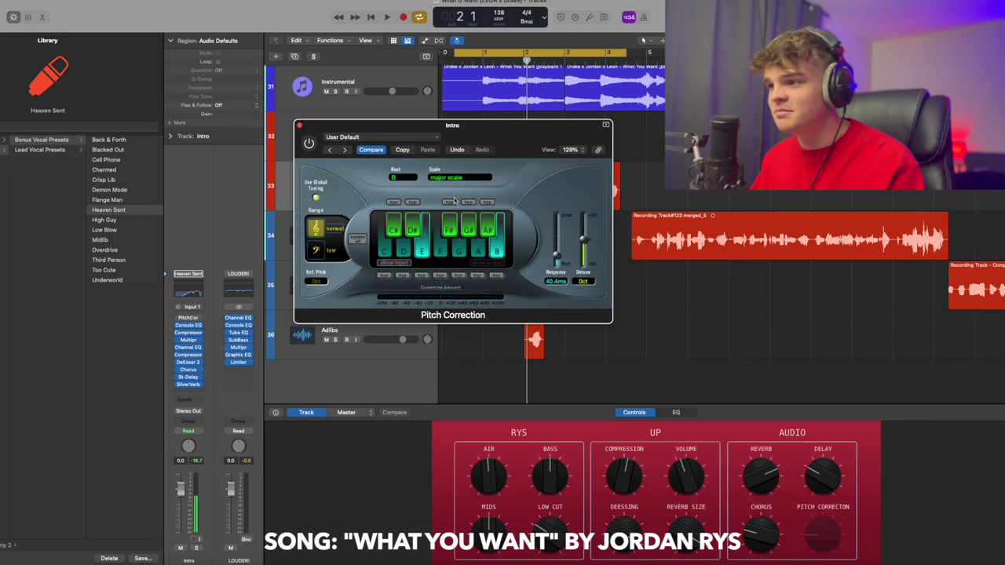
click(300, 127)
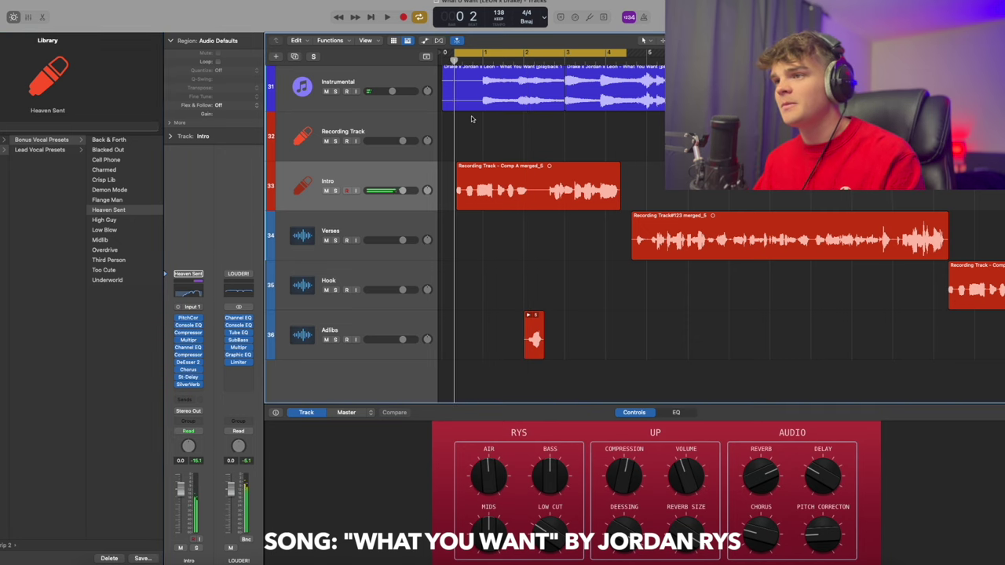
Step: Audition the Intro with Heaven Sent over the cycled opening bars
key(space)
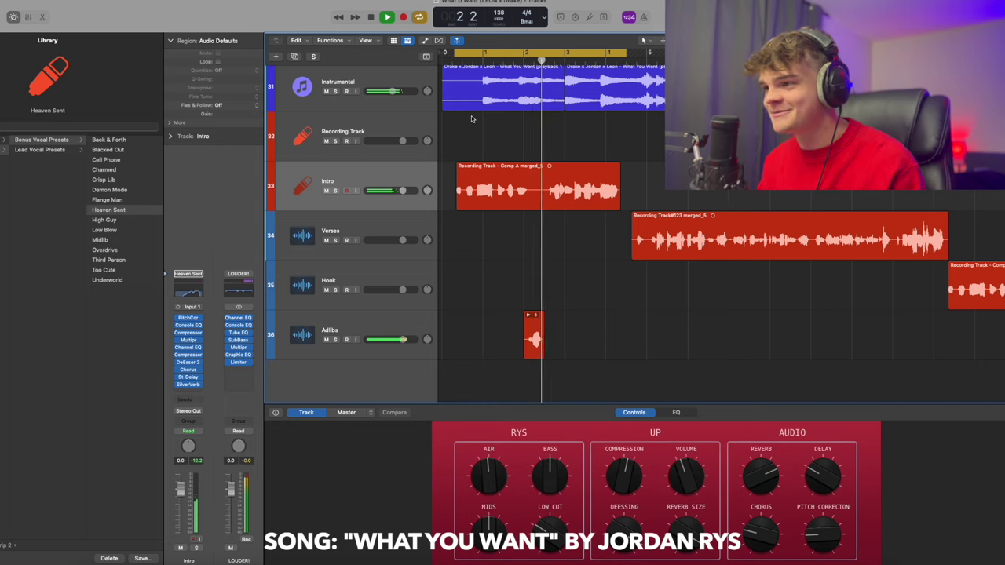
key(space)
click(500, 59)
click(485, 56)
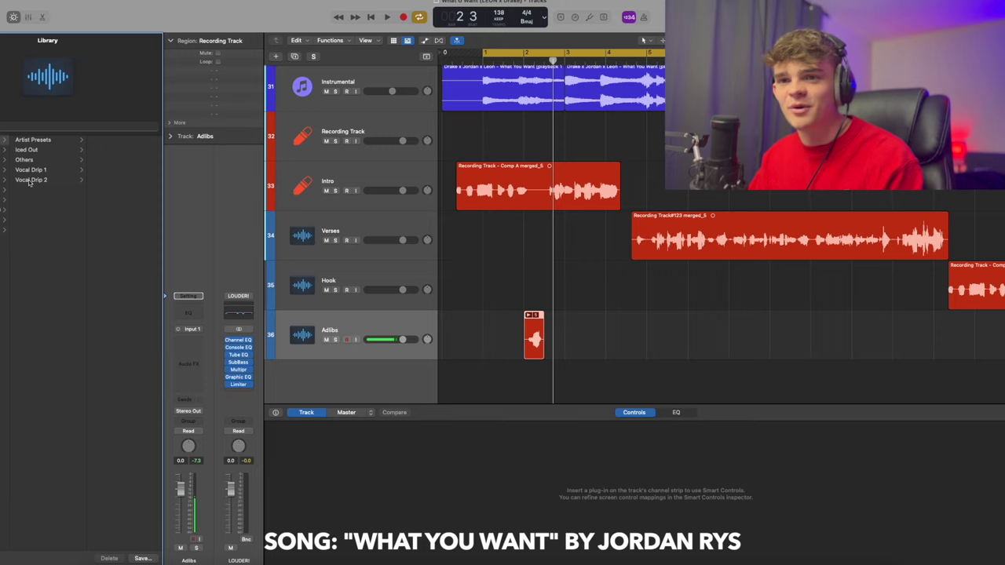
click(29, 180)
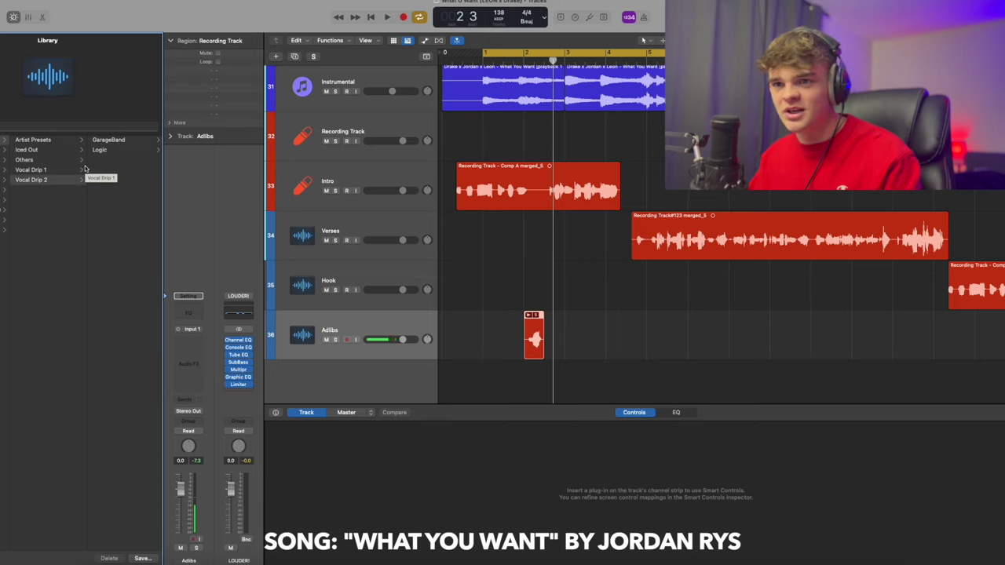
Step: Load the Crisp Lib preset from Logic > Bonus Vocal Presets onto the Adlibs track
click(100, 151)
click(106, 140)
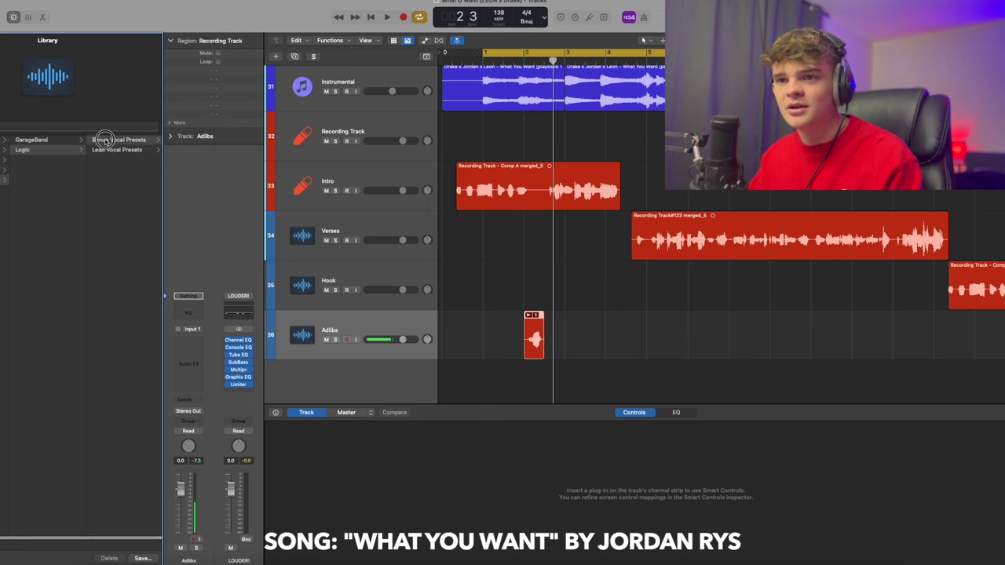
click(104, 181)
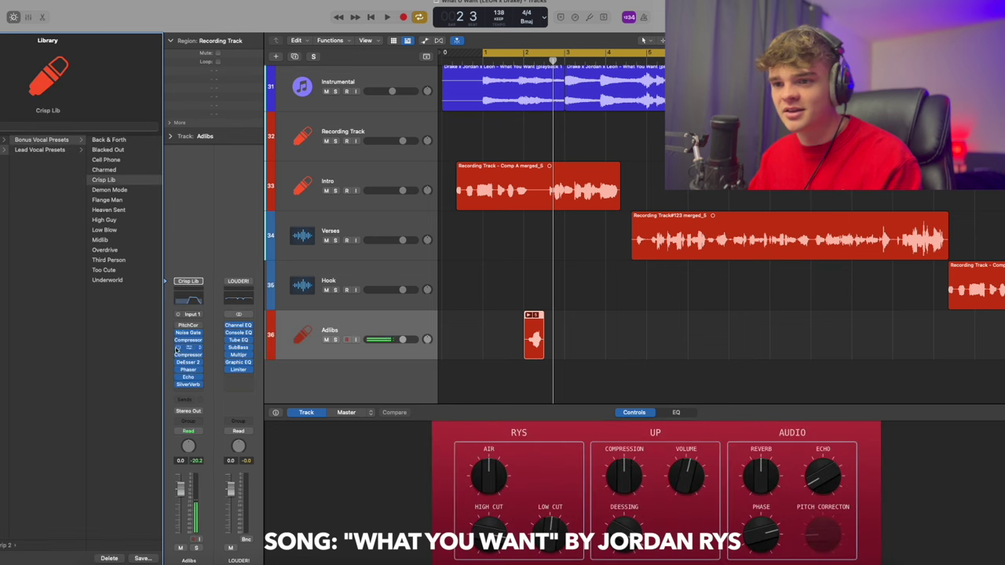
Step: Set the Adlibs pitch correction root to B and play the adlibs back
click(188, 325)
click(394, 178)
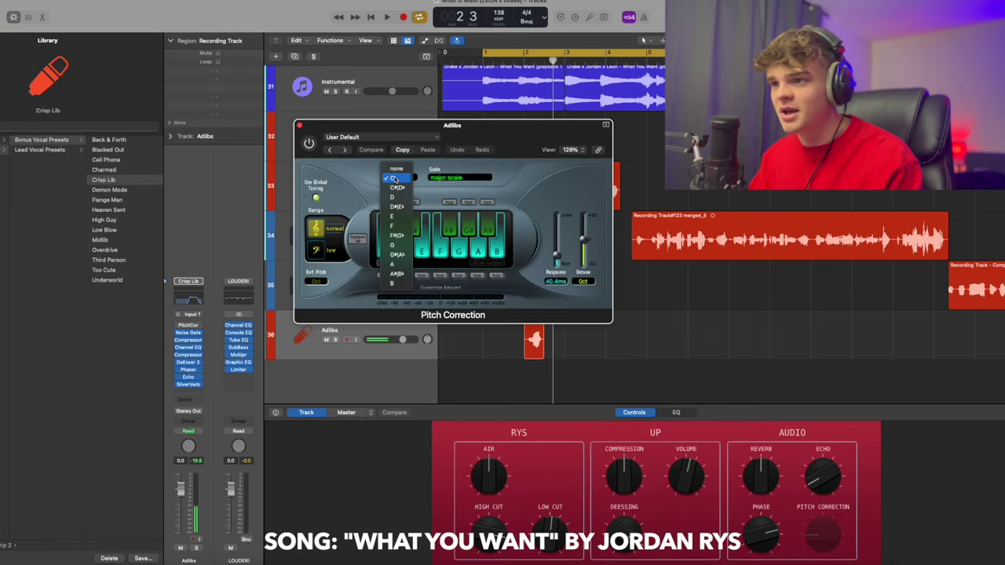
click(395, 282)
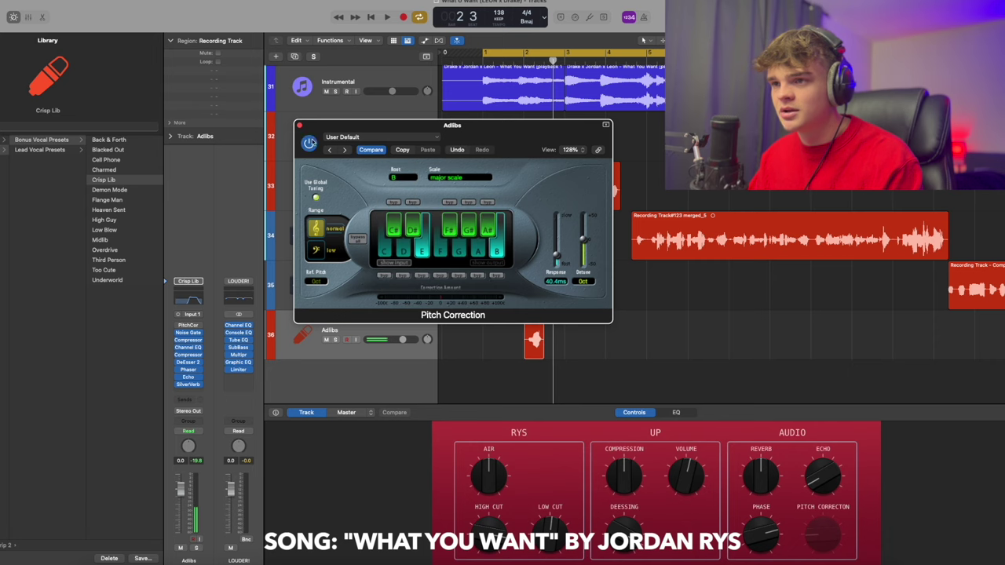
click(299, 126)
key(space)
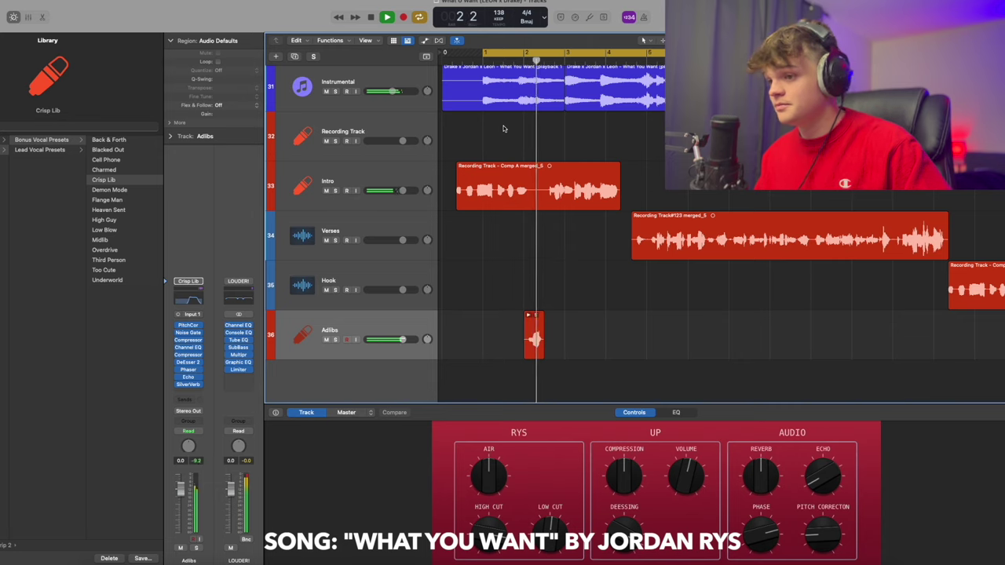
key(space)
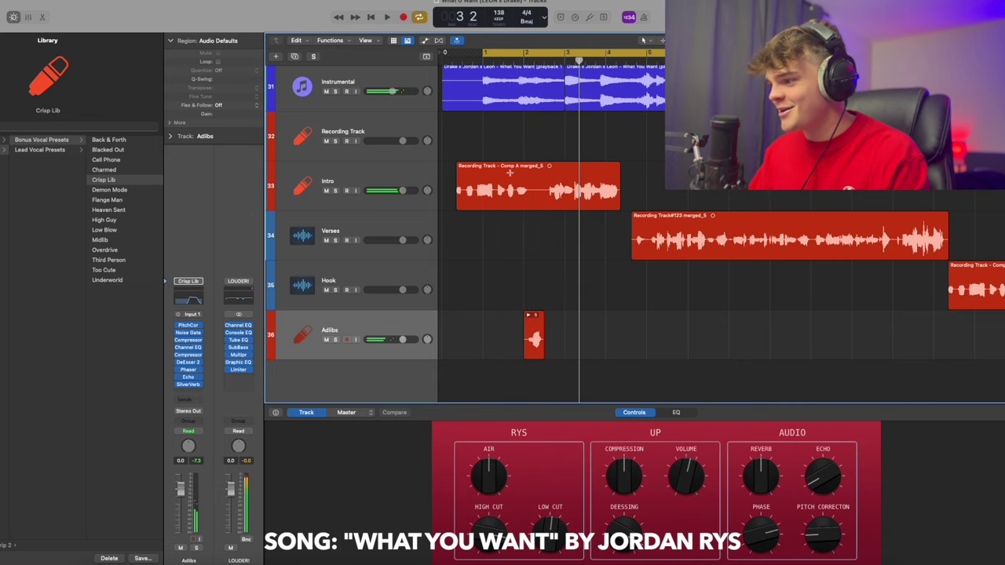
Step: Tweak an Adlibs effect knob, lower its volume to -7.0 dB, and replay from bar 1
click(756, 472)
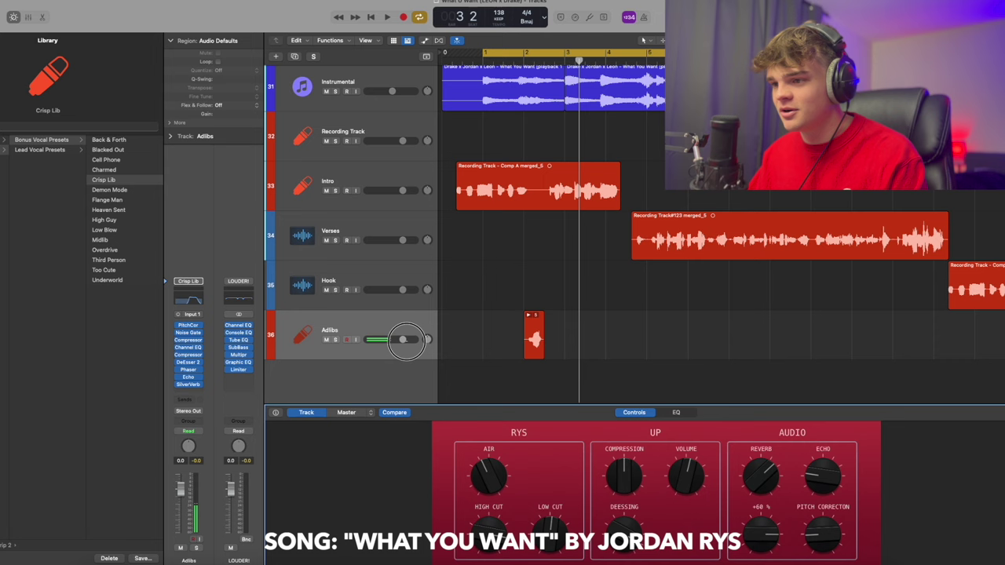
drag(406, 339, 387, 336)
key(space)
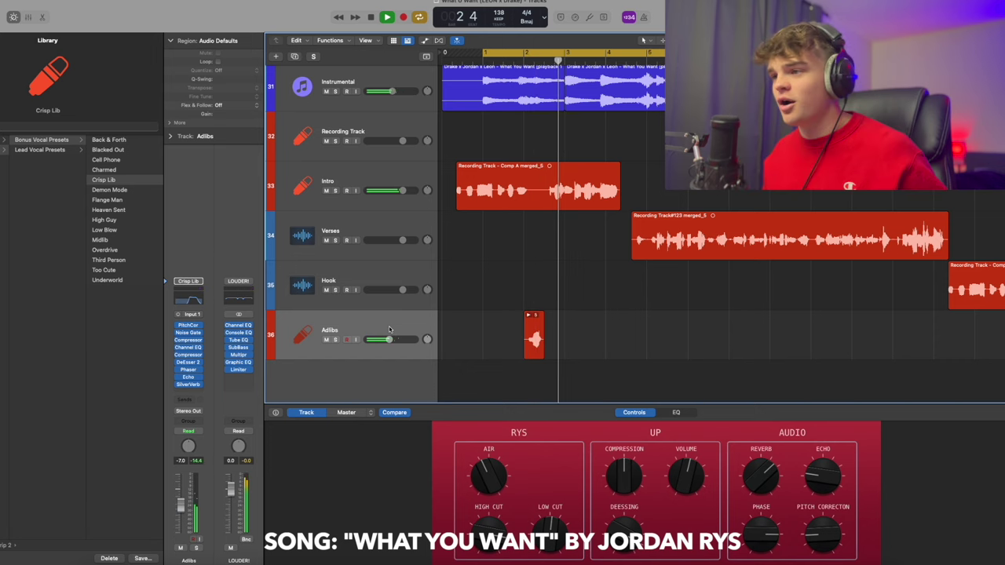
scroll(662, 138, right, 1)
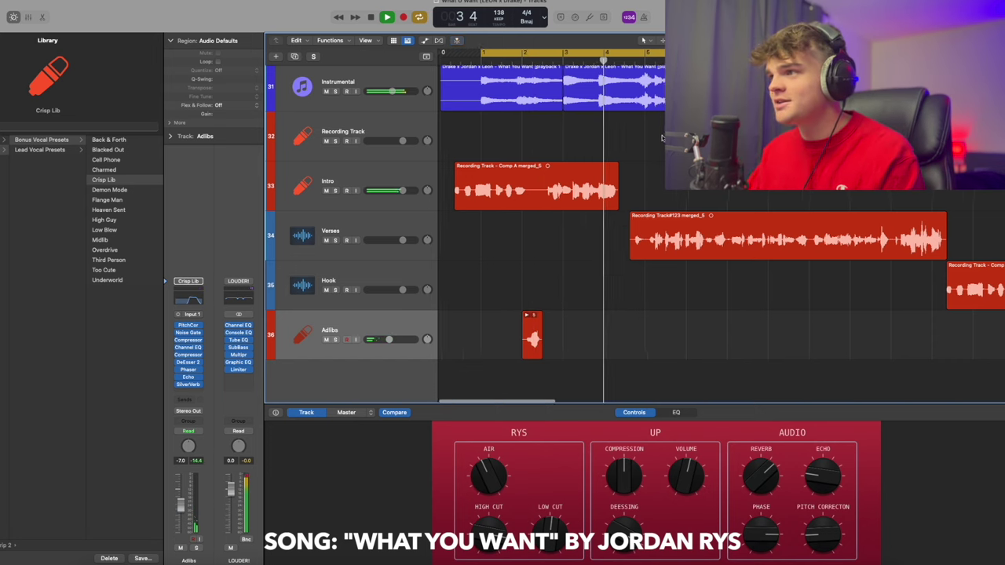
Step: Loop the section where the verses begin
scroll(662, 138, right, 3)
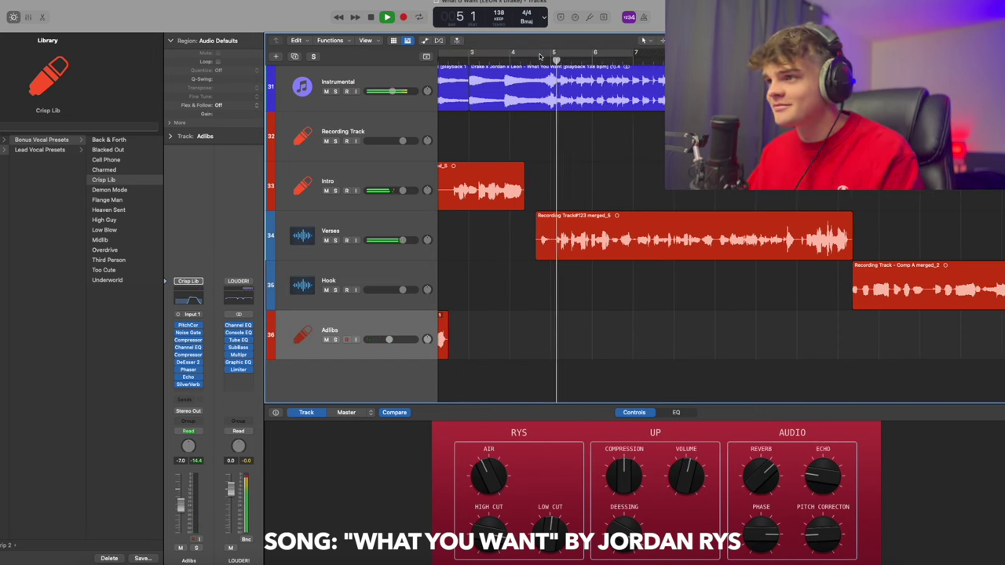
drag(531, 52, 901, 53)
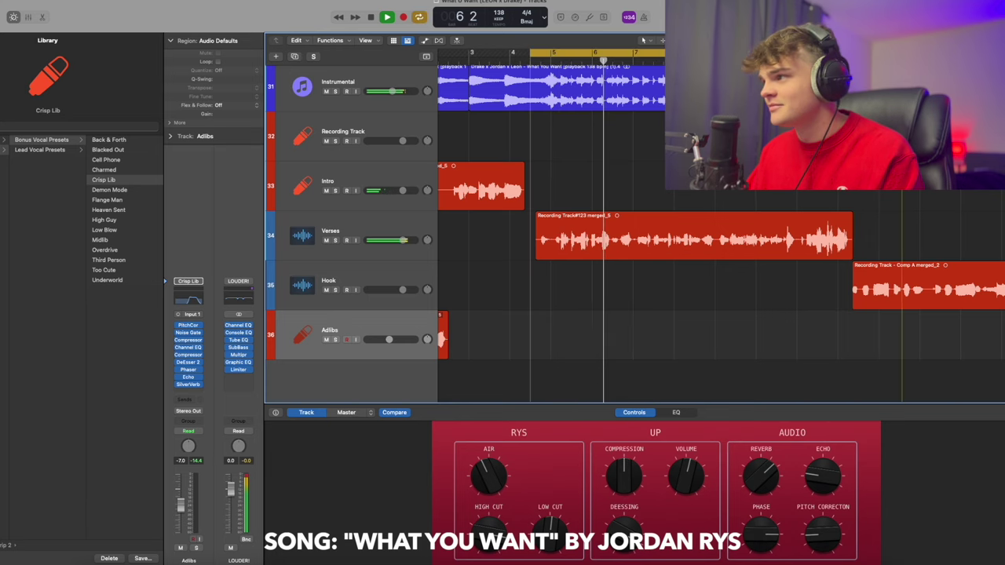
key(space)
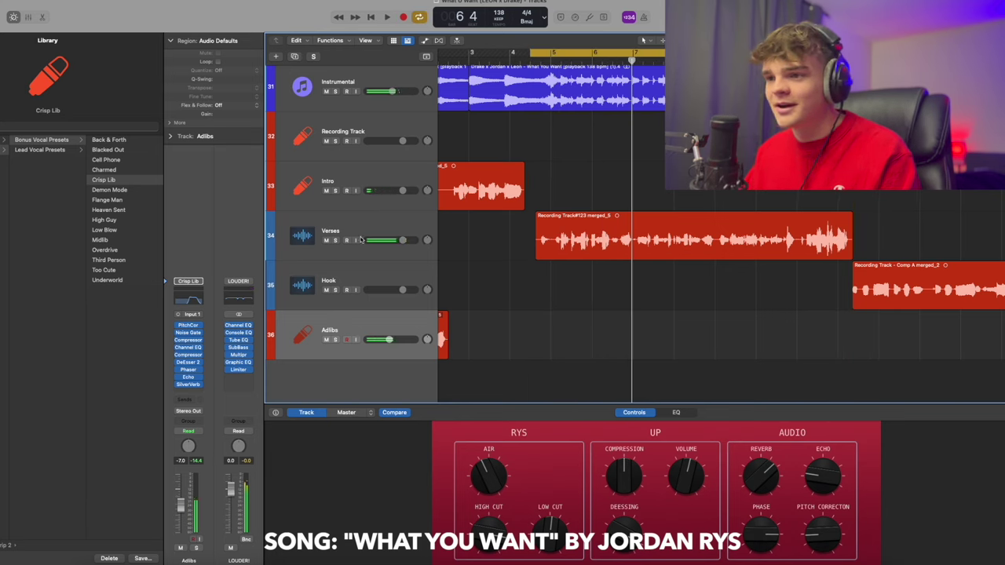
Step: Load the Justin Bieber Vocal Preset from Artist Presets onto Verses, check its key, and play
click(360, 239)
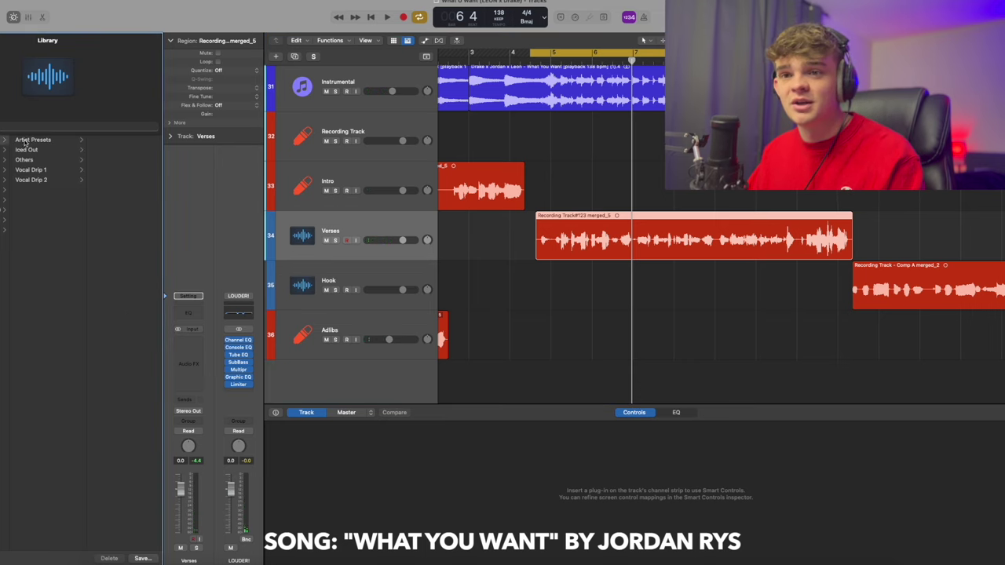
click(26, 141)
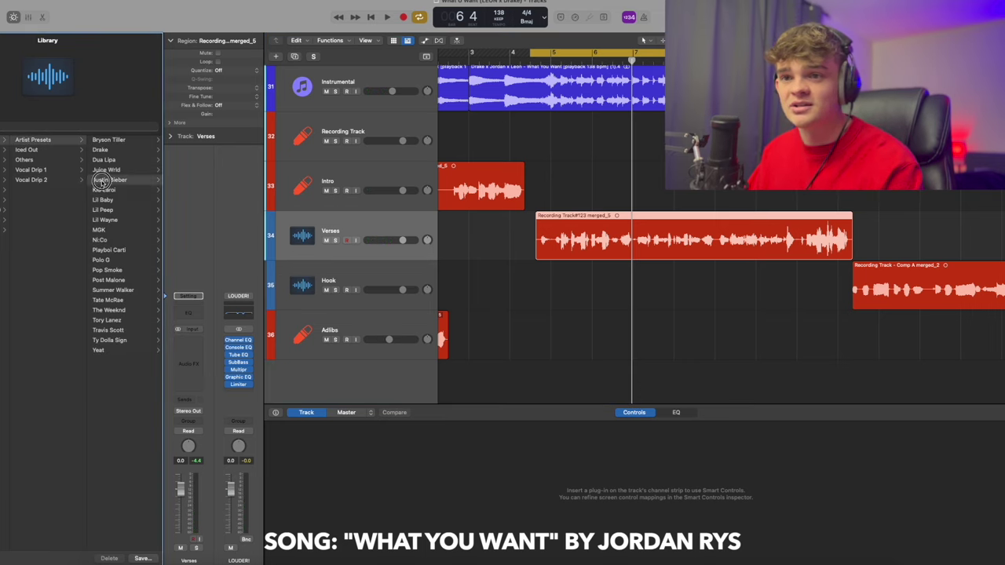
click(102, 182)
click(113, 140)
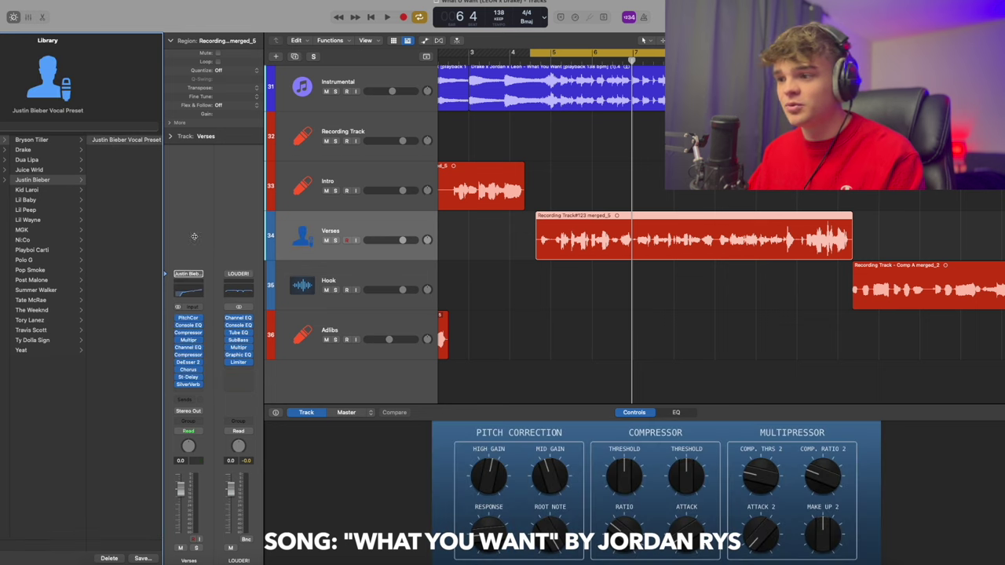
click(188, 318)
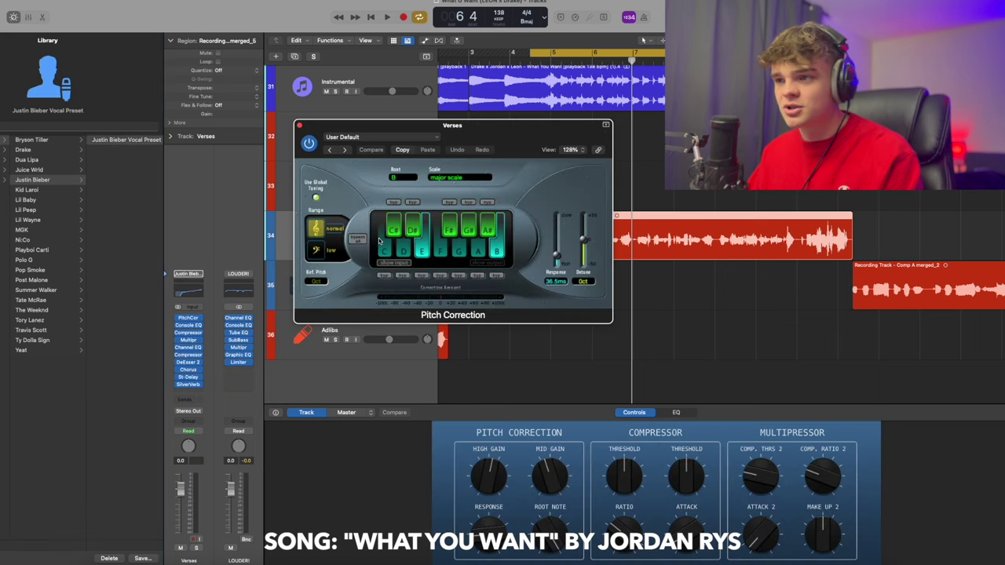
click(299, 126)
click(612, 173)
key(space)
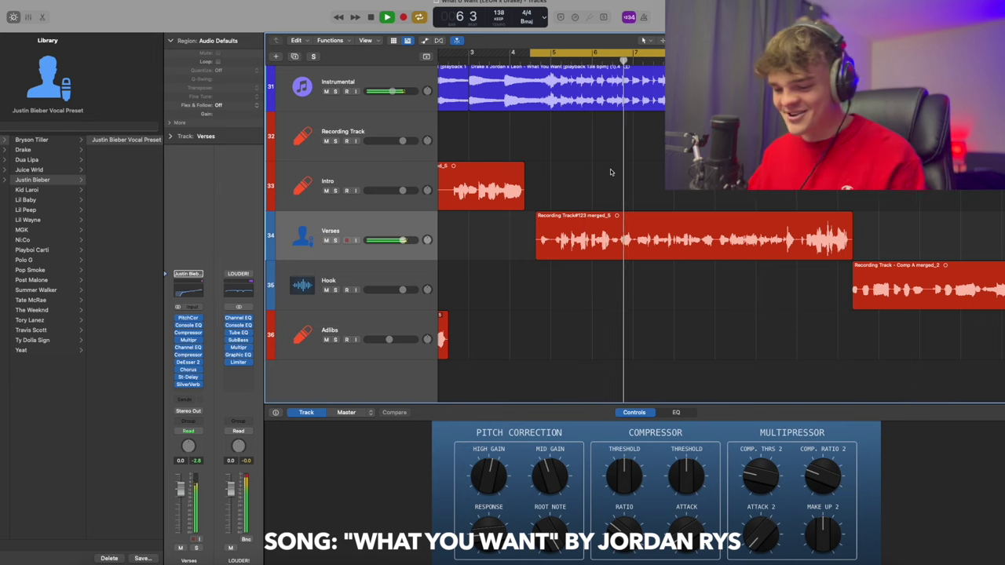
Step: Cycle from bar 12 over the Hook vocal and play the looped section once
scroll(611, 172, right, 3)
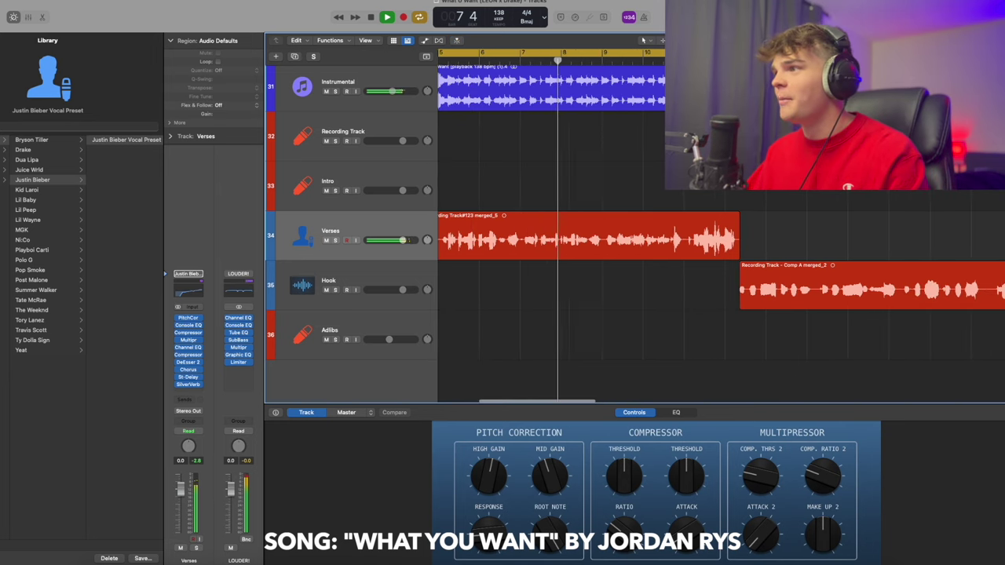
scroll(604, 56, right, 4)
key(space)
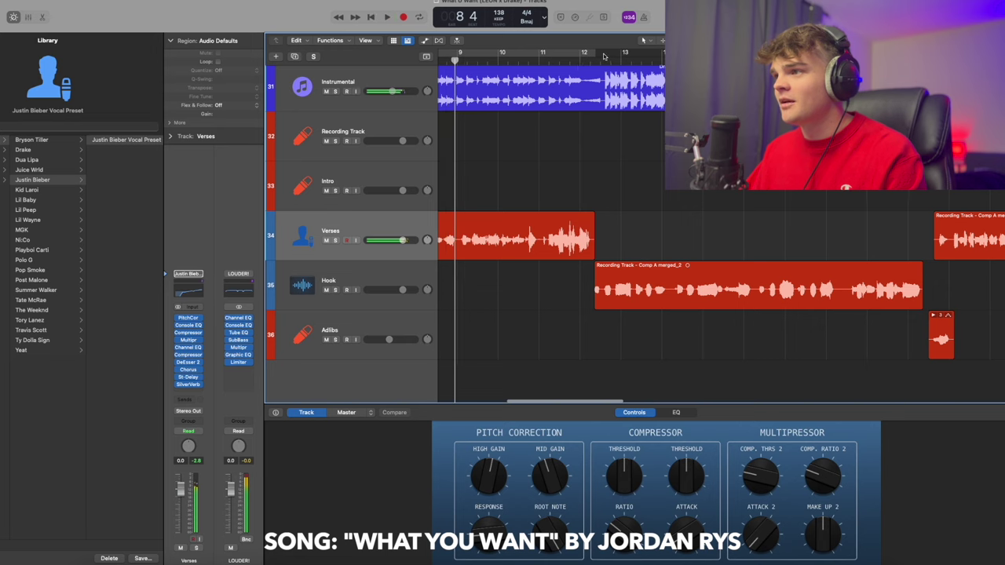
drag(585, 54, 948, 54)
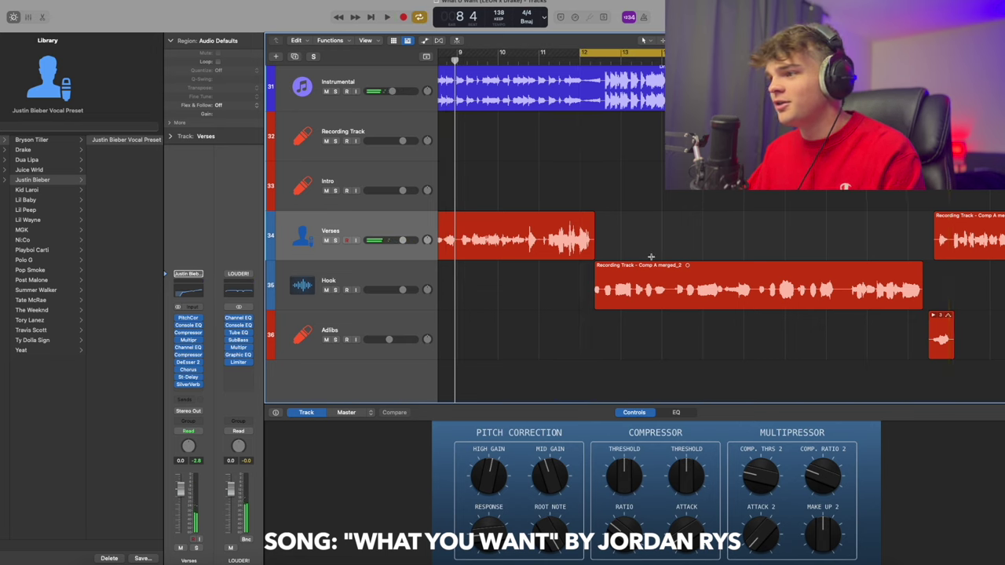
key(space)
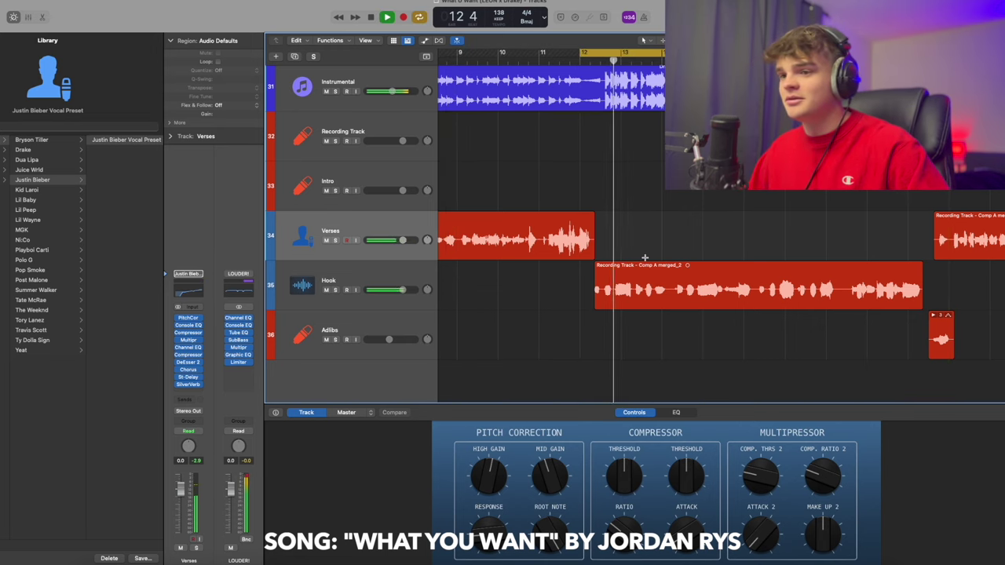
key(space)
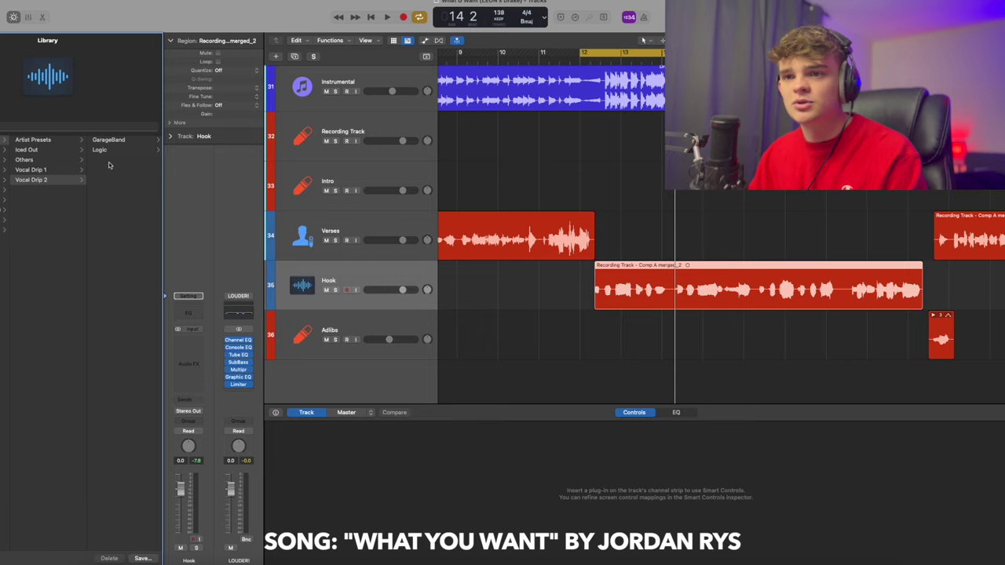
Step: Load Booming Ballad from Logic's Lead Vocal Presets on the Hook and start looped playback
click(108, 150)
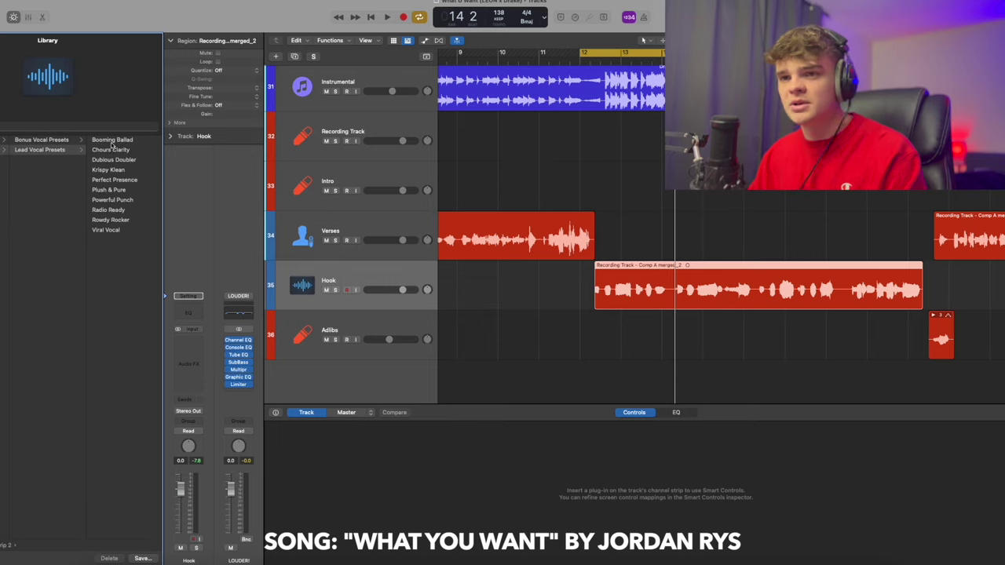
click(112, 141)
click(188, 303)
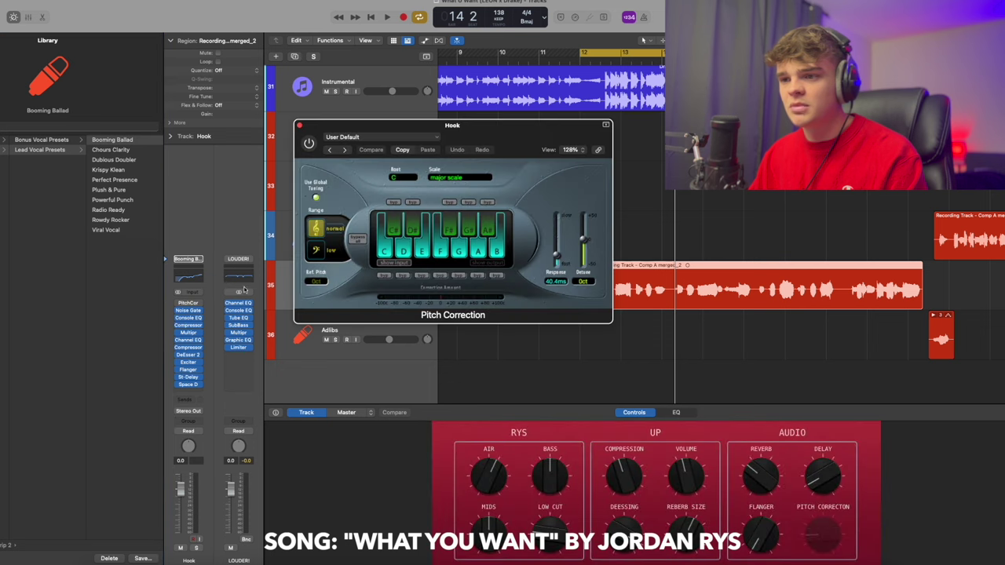
click(402, 177)
key(space)
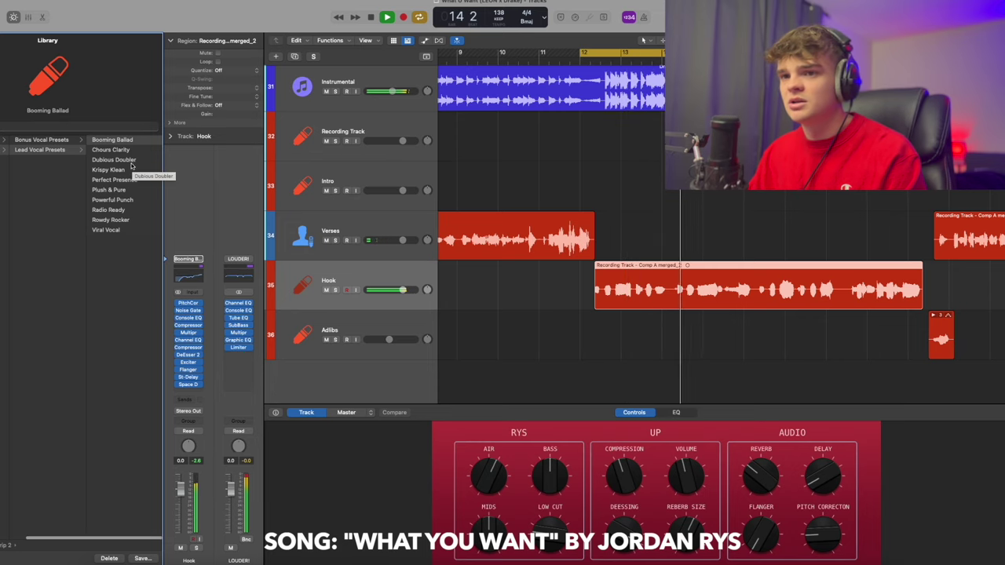
Step: Try Dubious Doubler on the Hook with pitch correction rooted on B
click(118, 160)
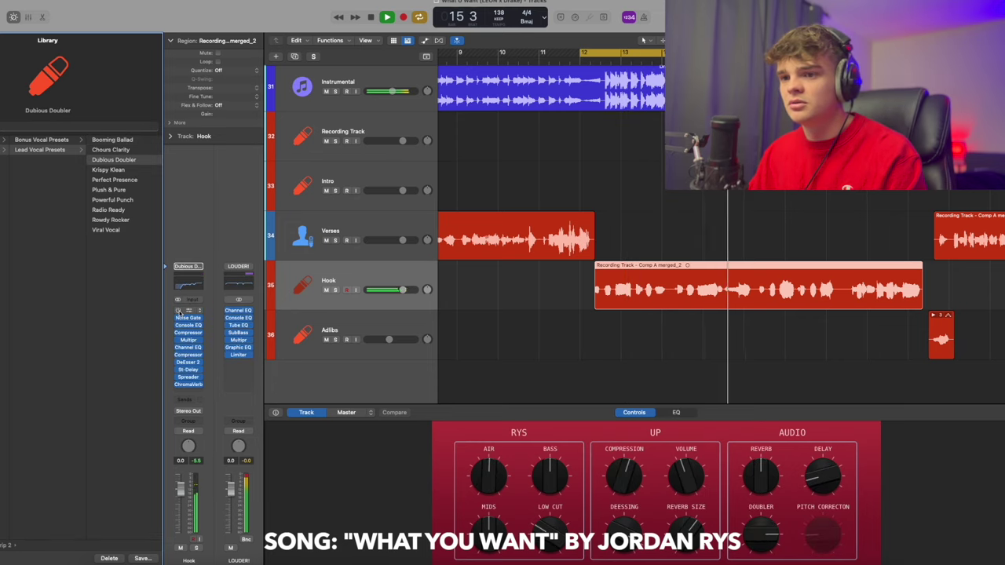
click(188, 311)
click(404, 180)
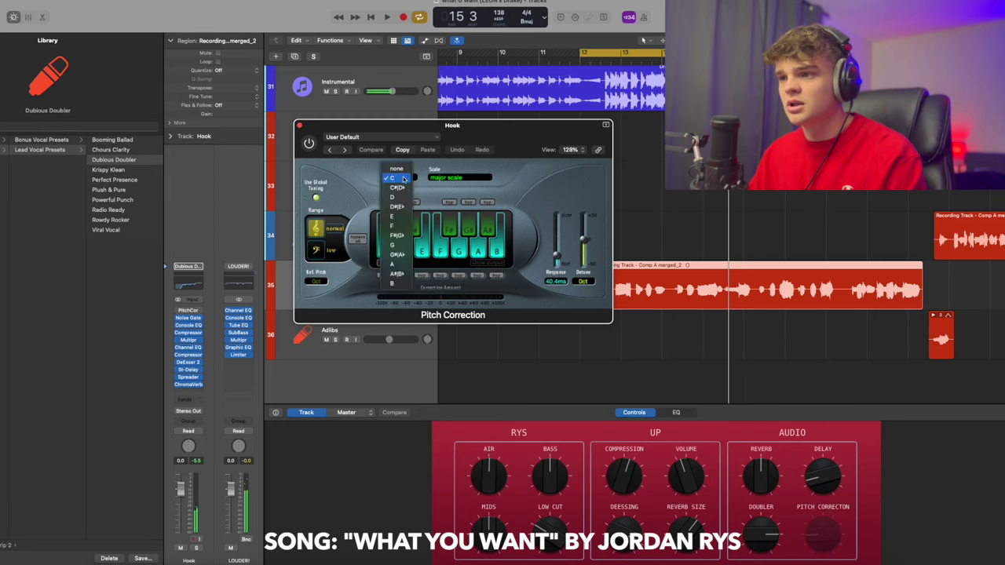
click(402, 283)
click(300, 126)
key(space)
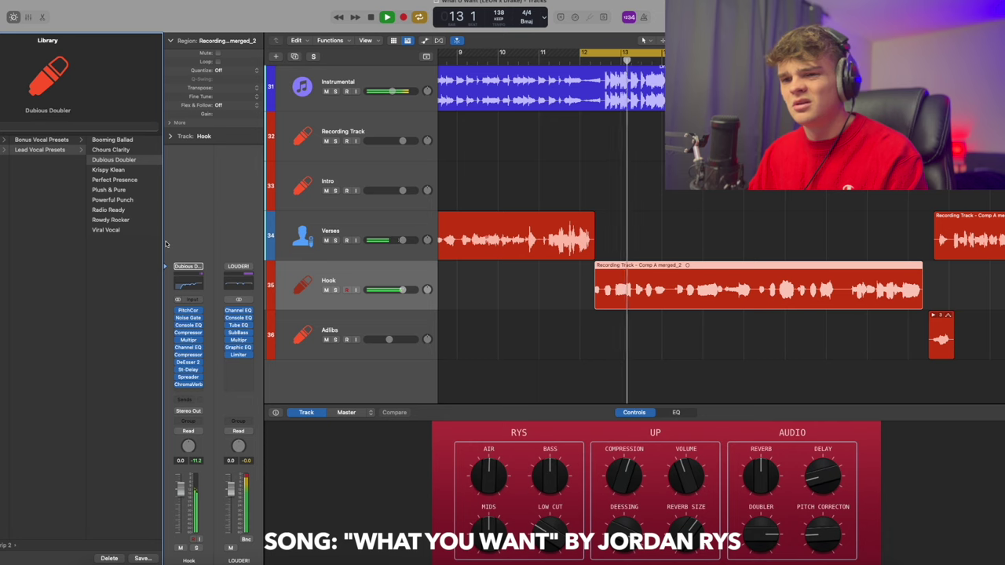
key(space)
Step: Try Viral Vocal on the Hook with pitch correction rooted on B
click(112, 230)
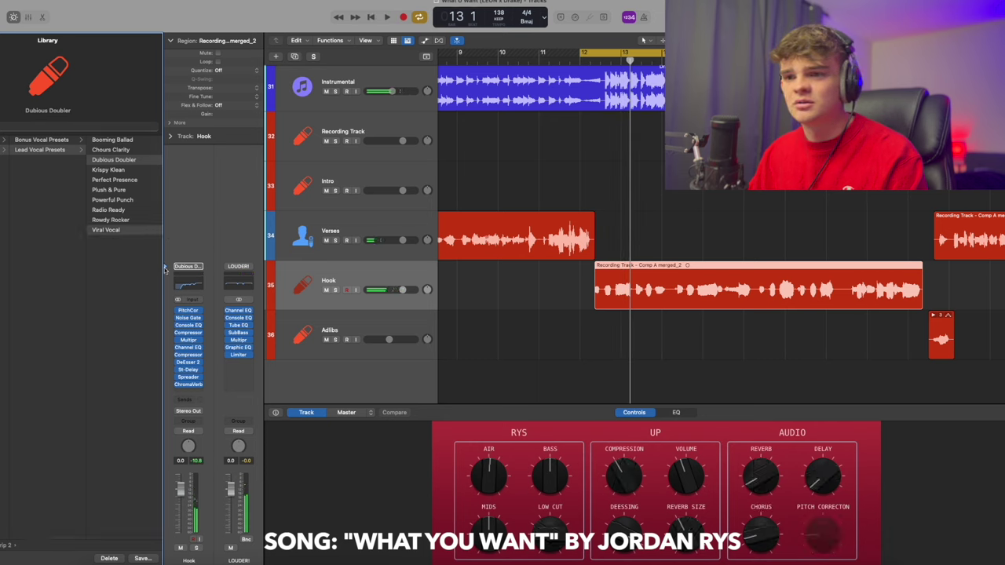
click(188, 317)
click(394, 177)
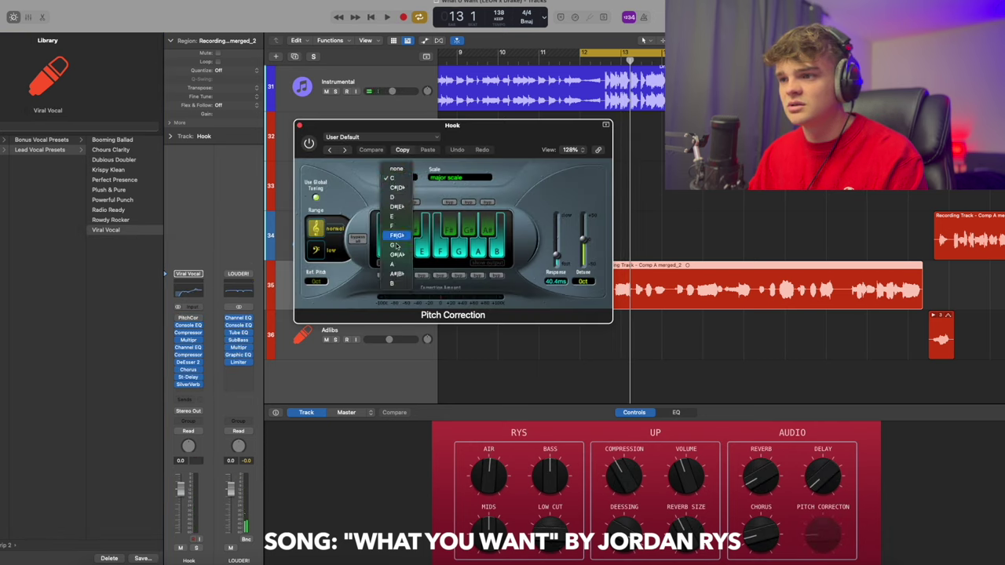
click(396, 286)
key(space)
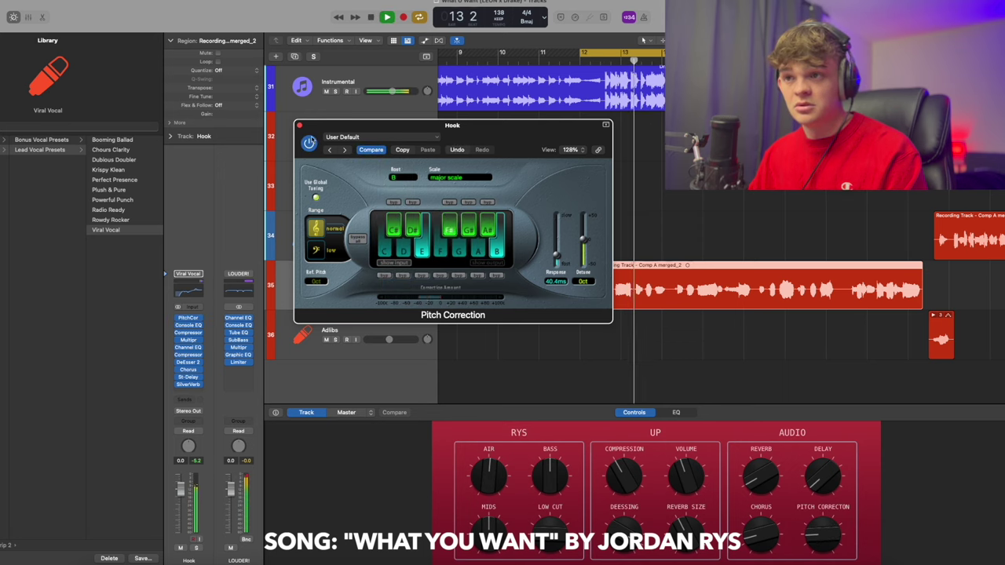
click(300, 127)
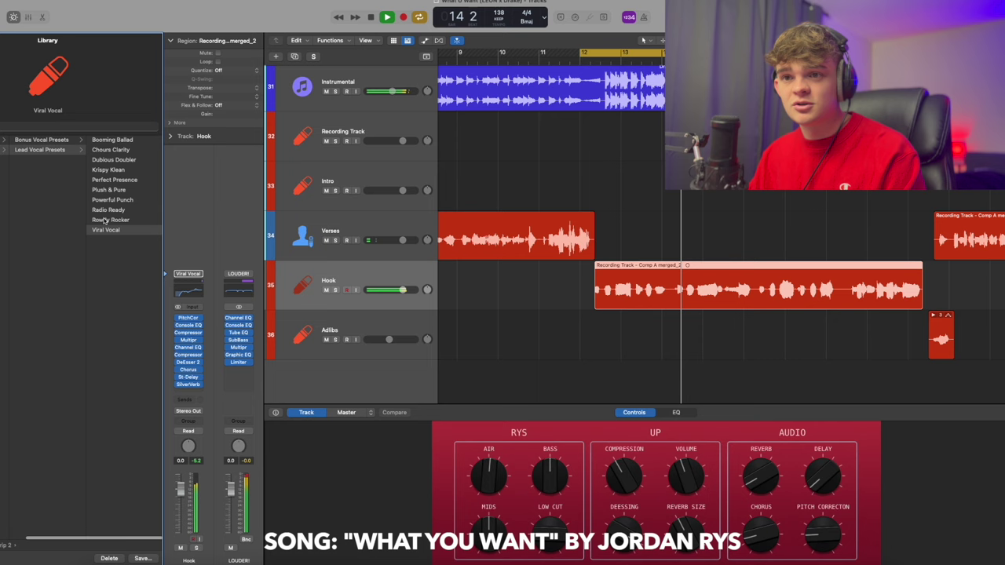
Step: Try Plush & Pure, then settle on the Krispy Klean preset for the Hook
click(110, 189)
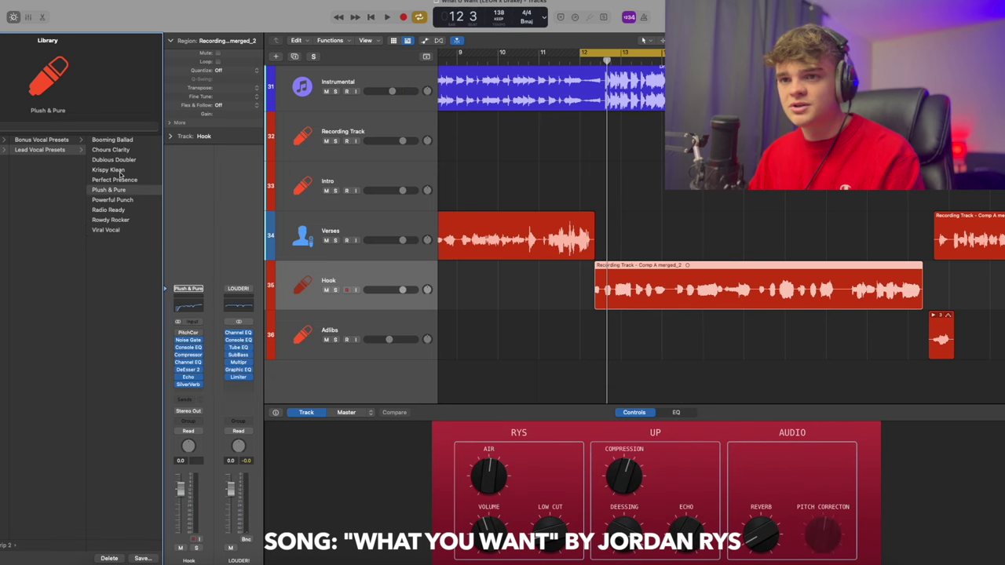
click(109, 169)
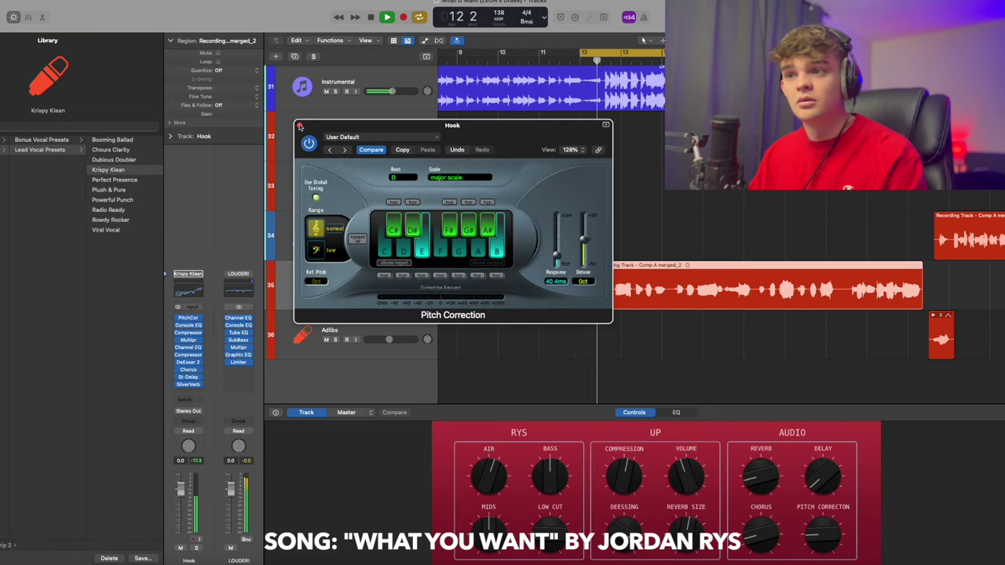
click(299, 127)
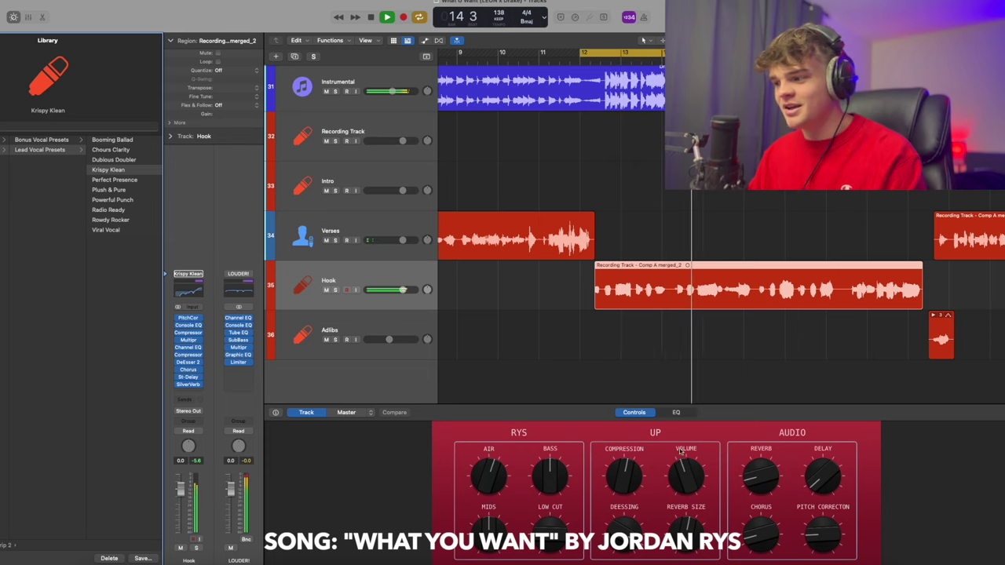
Step: Raise the Hook's chorus, reverb and volume Smart Control amounts
drag(748, 539, 749, 524)
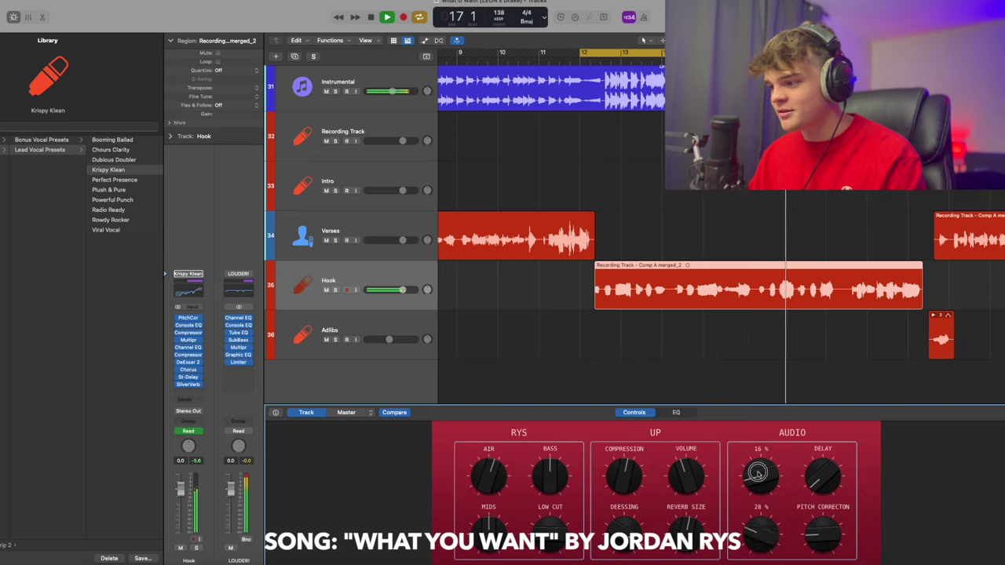
drag(758, 472, 758, 459)
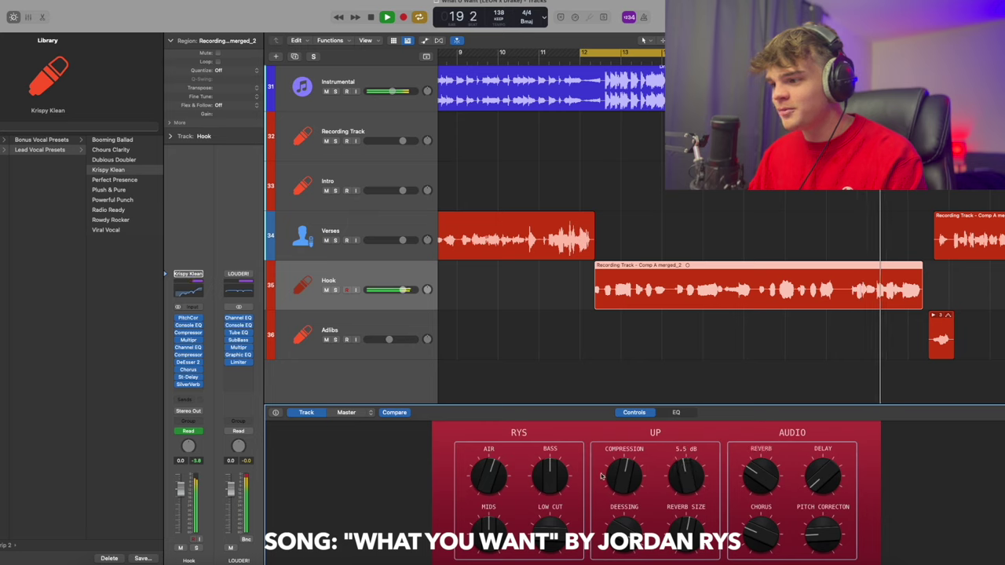
drag(483, 470, 482, 465)
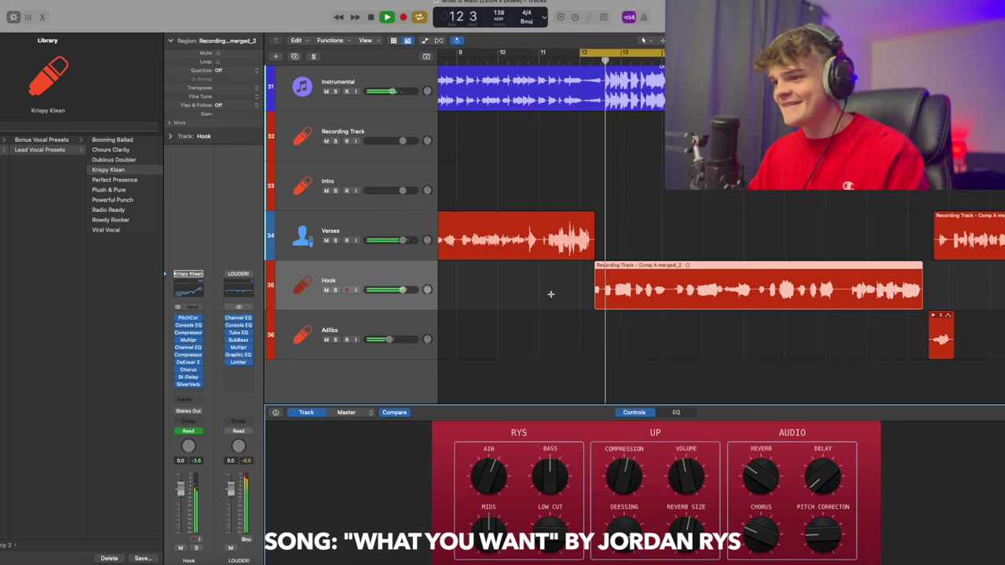
click(471, 284)
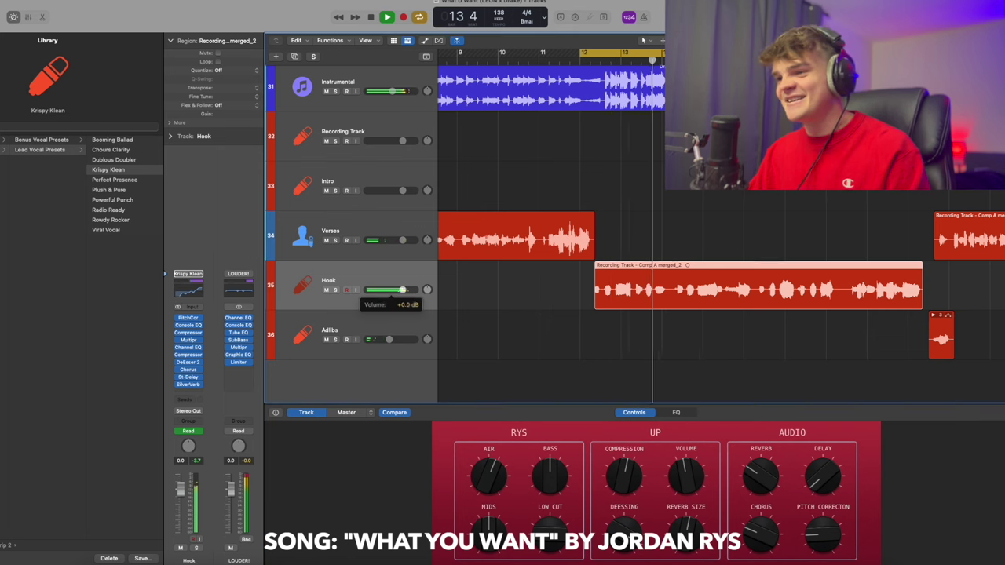
Step: Zoom out to the whole song and enable the LOUDER mastering plug-ins on the output
click(502, 277)
key(super+Left)
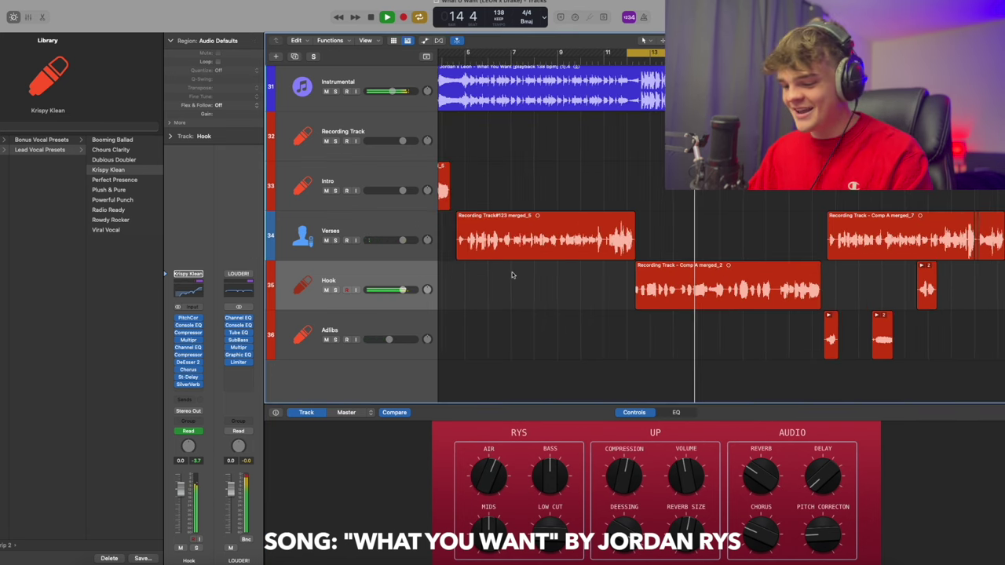
key(super+Left)
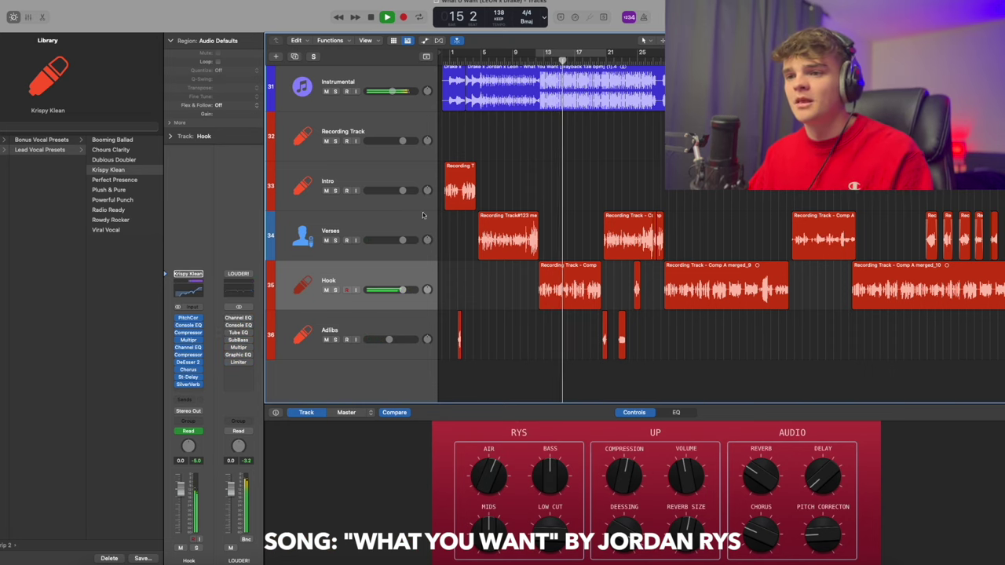
alt+click(228, 317)
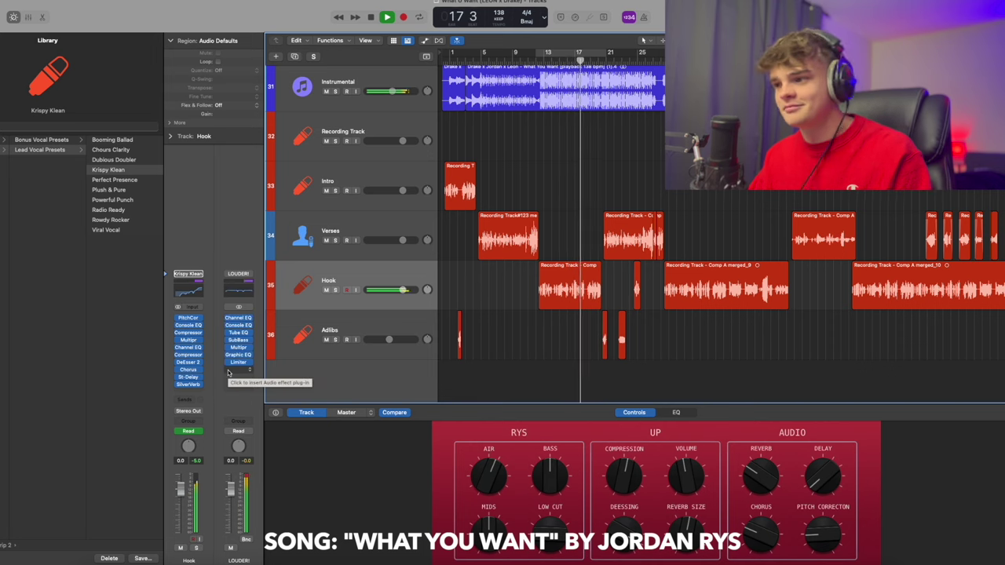
key(space)
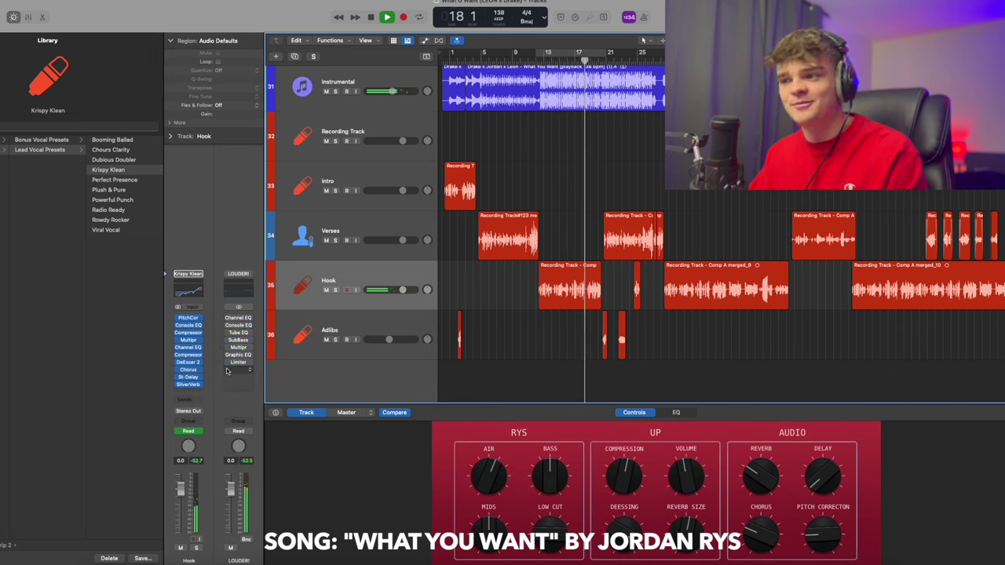